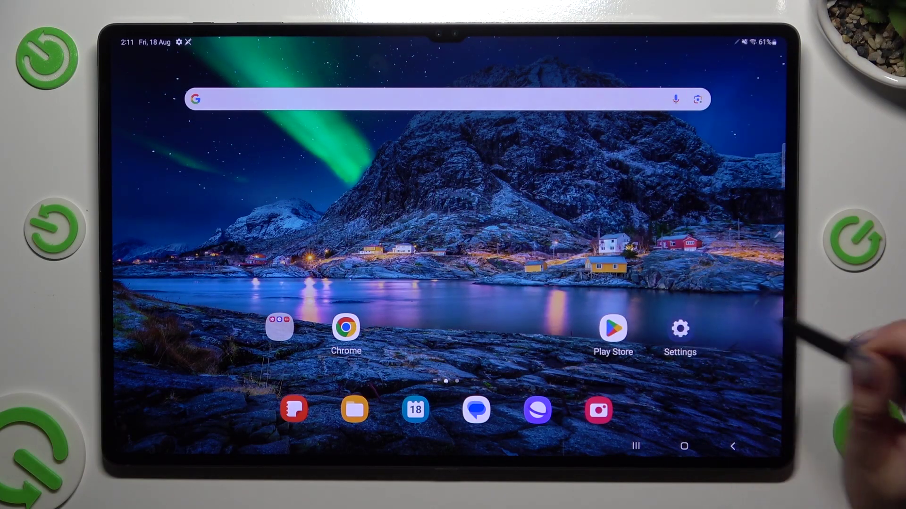
# Open Settings and switch Bluetooth off, then back on.
pyautogui.click(680, 329)
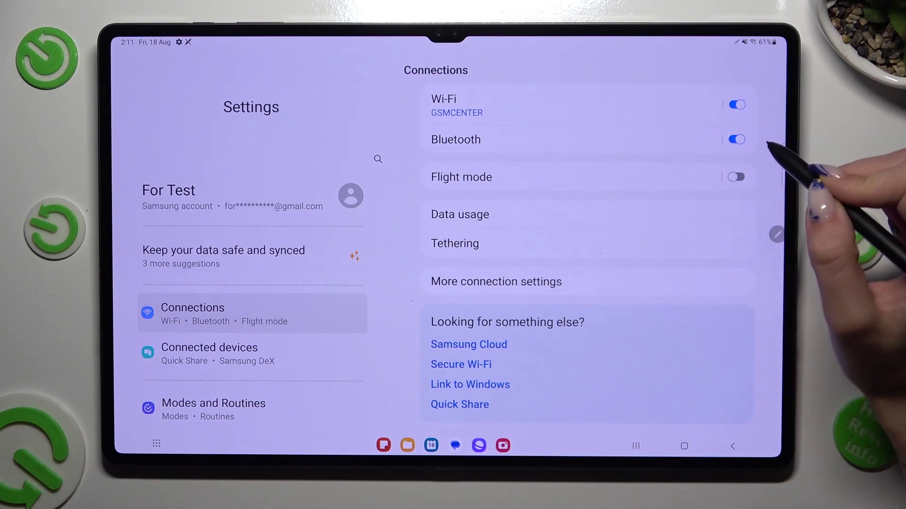
pyautogui.click(736, 139)
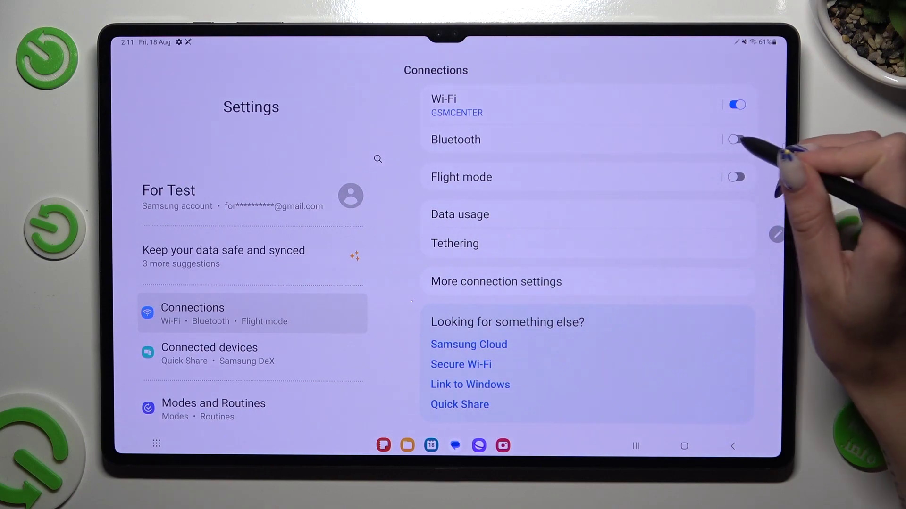
pyautogui.click(737, 139)
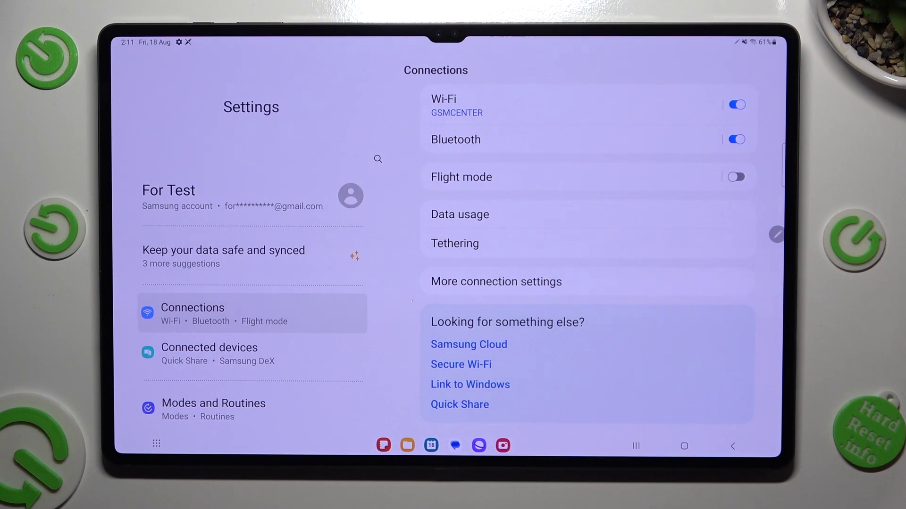
# Open the Bluetooth page and start pairing with Frytka.
pyautogui.click(687, 145)
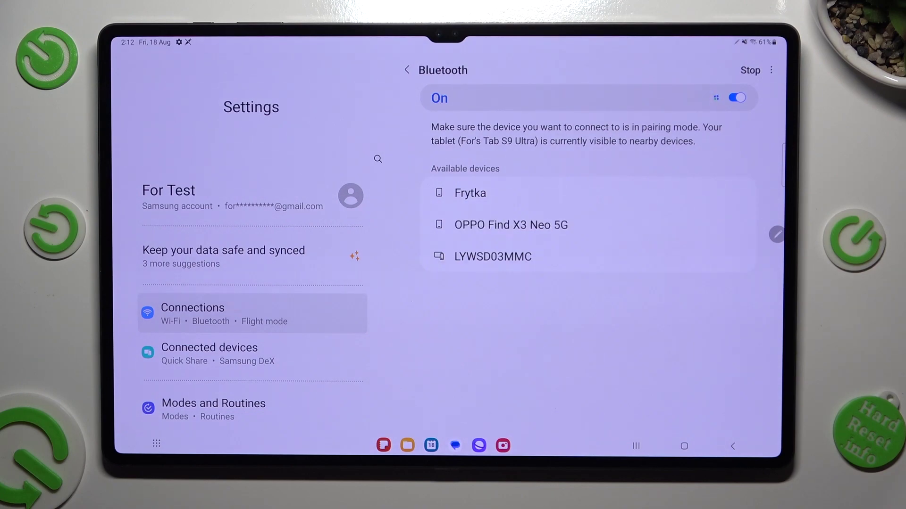
pyautogui.click(707, 190)
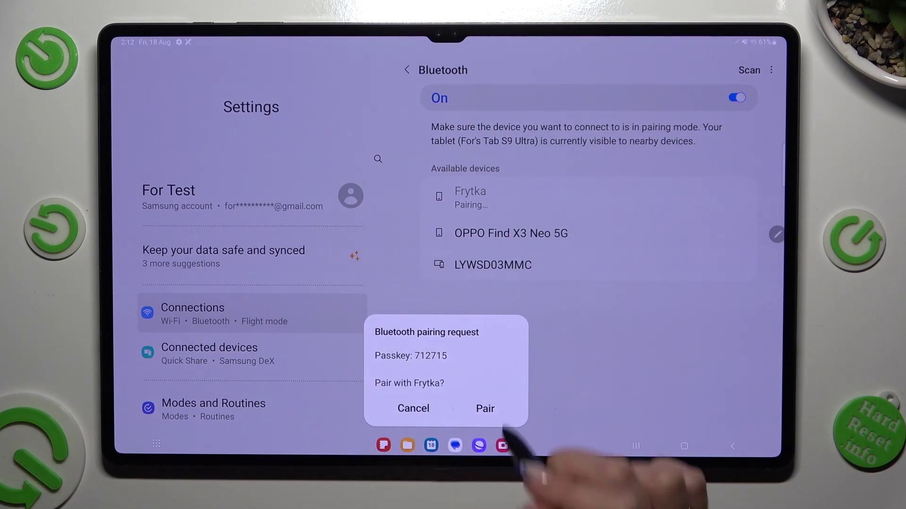
# Accept the pairing request with Frytka.
pyautogui.click(485, 408)
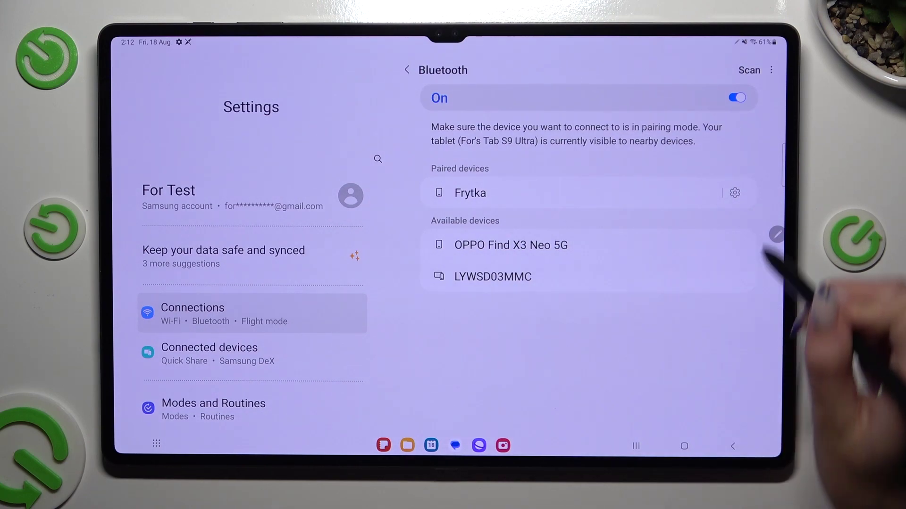
# Unpair Frytka from its device details, then start pairing with it again.
pyautogui.click(735, 192)
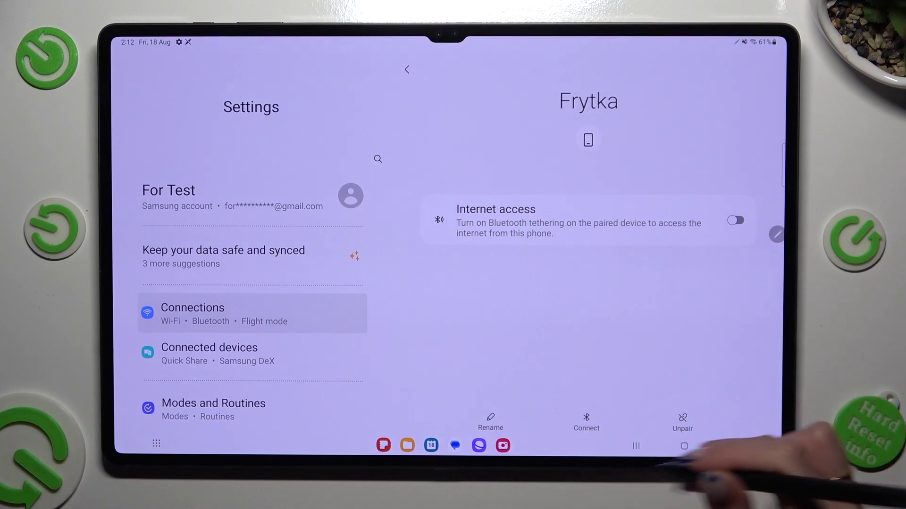
pyautogui.click(682, 422)
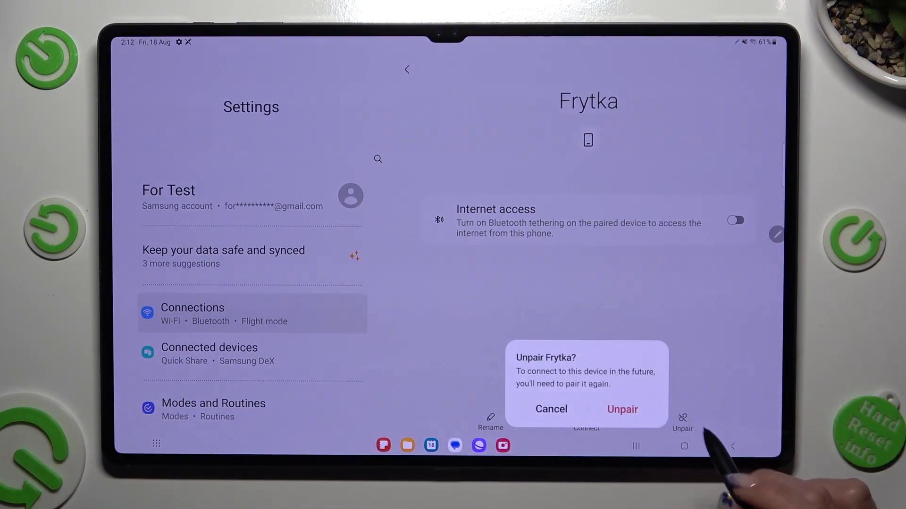
pyautogui.click(622, 409)
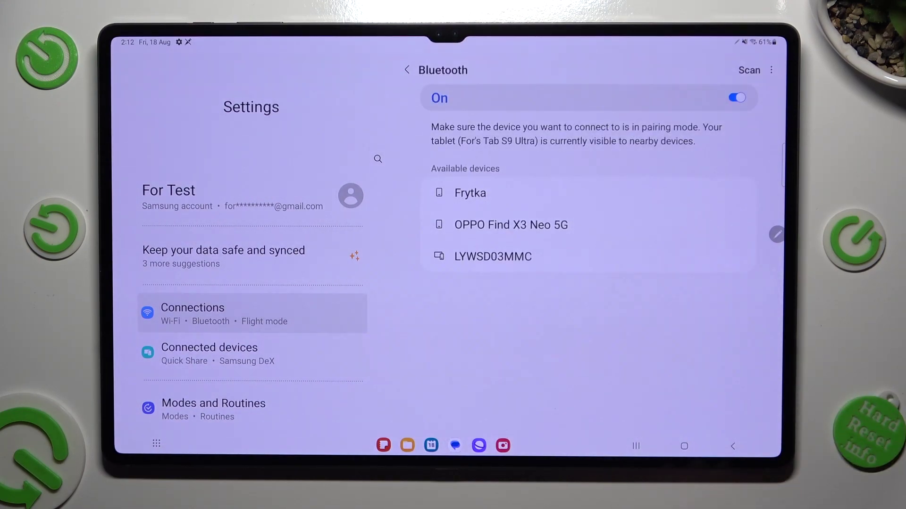
pyautogui.click(693, 194)
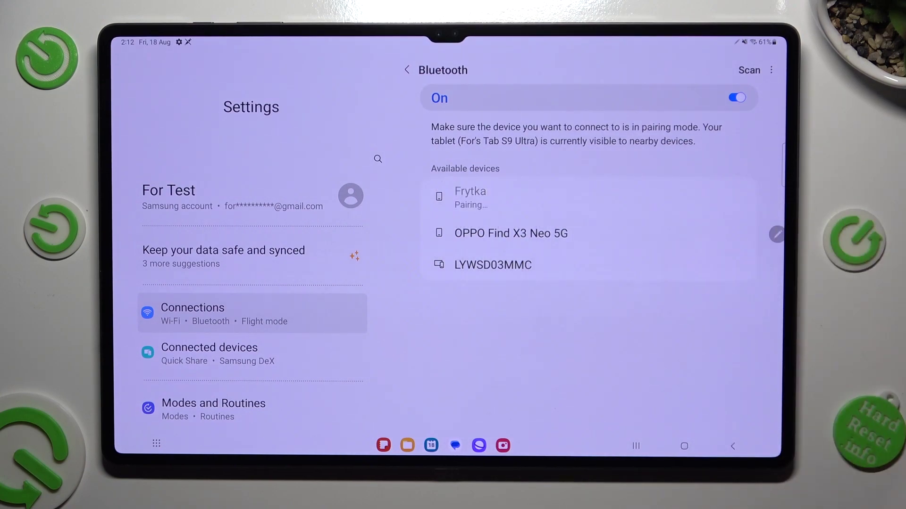